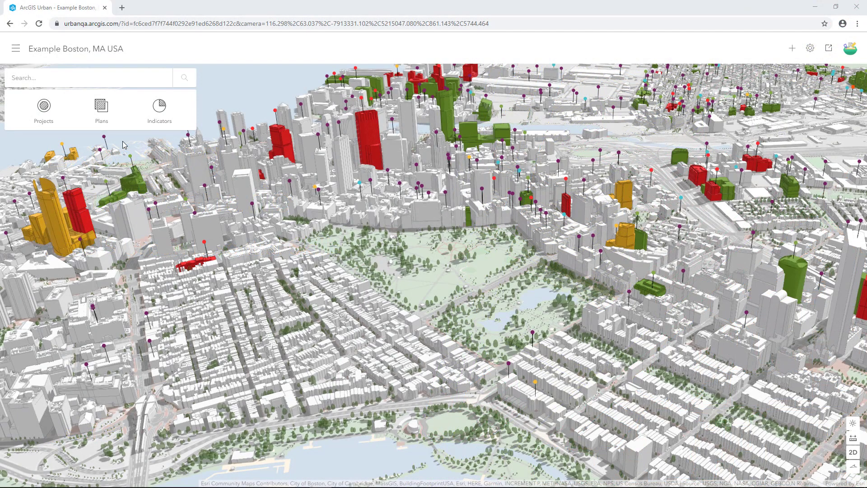
- Open the South Boston Dot Ave plan's details from the city's Plans list
left_click(104, 122)
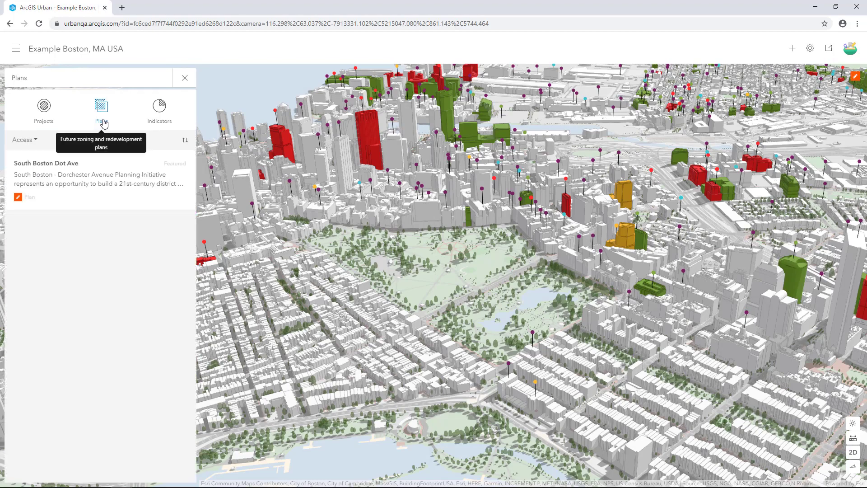
left_click(96, 176)
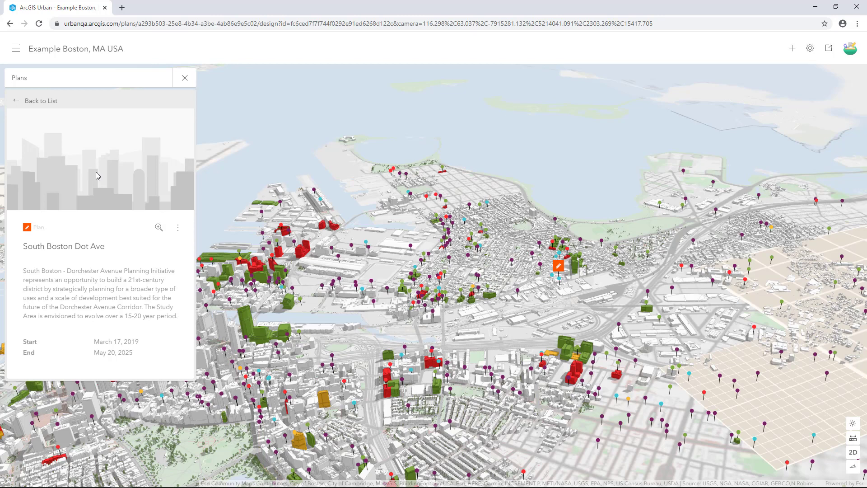
left_click(170, 230)
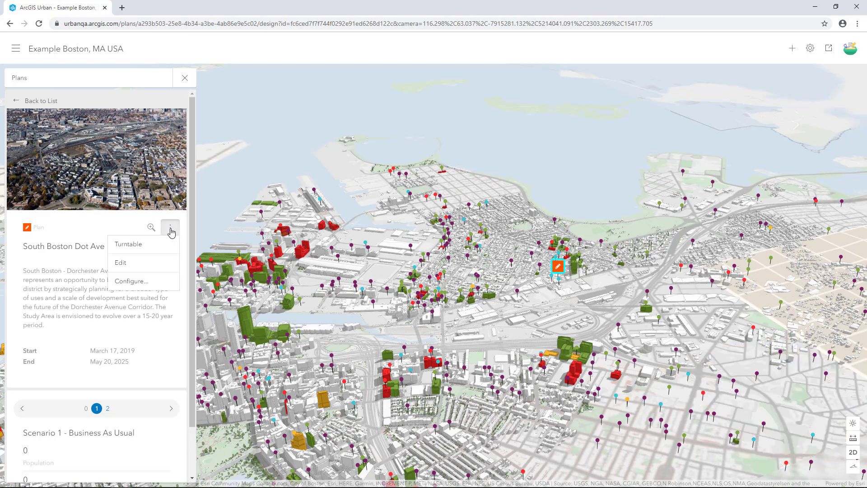
left_click(140, 282)
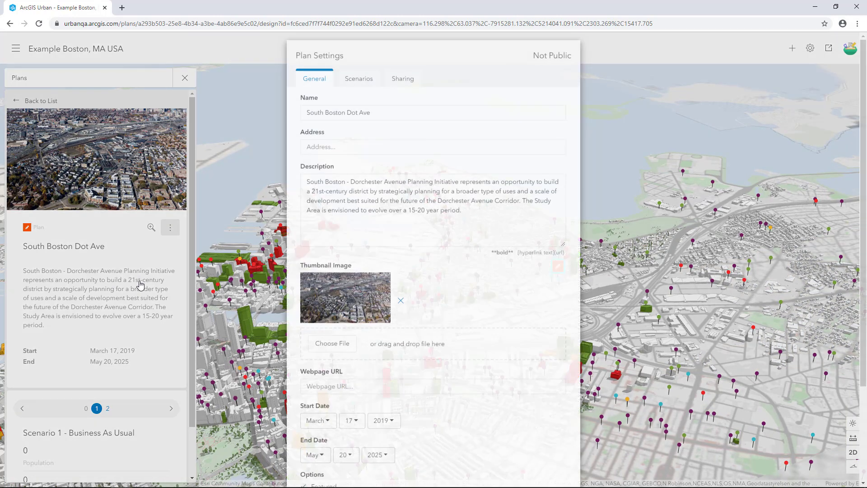
left_click(360, 88)
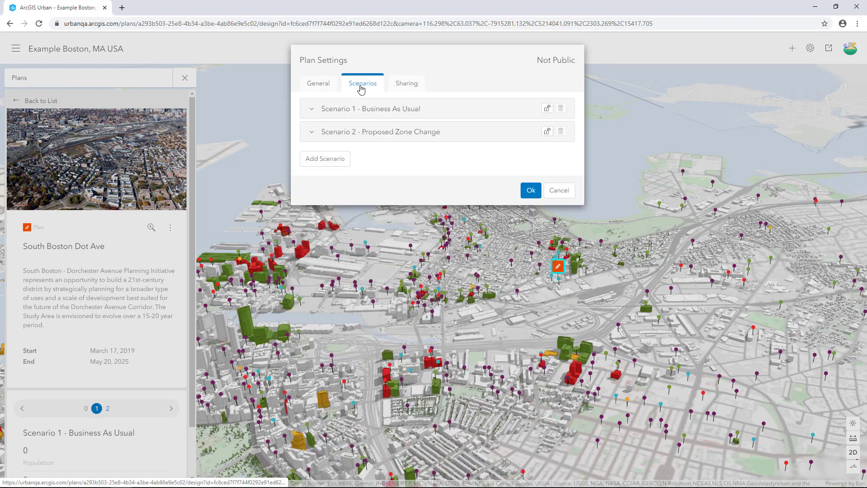
left_click(359, 134)
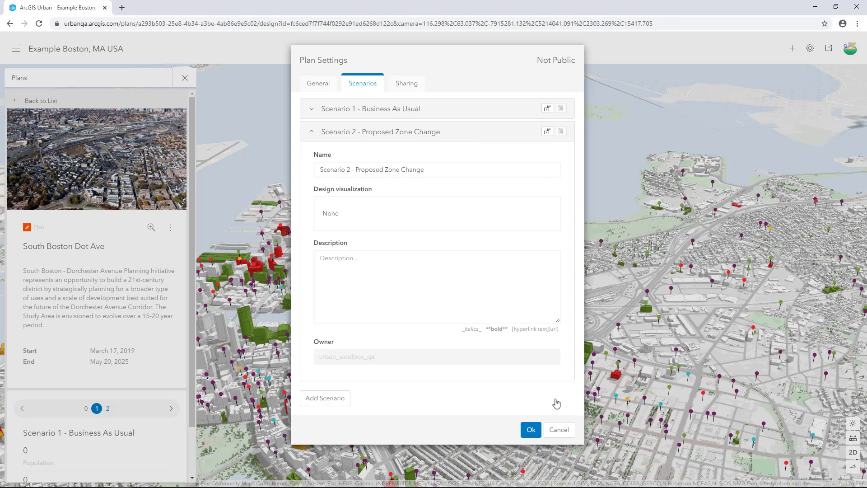
left_click(564, 431)
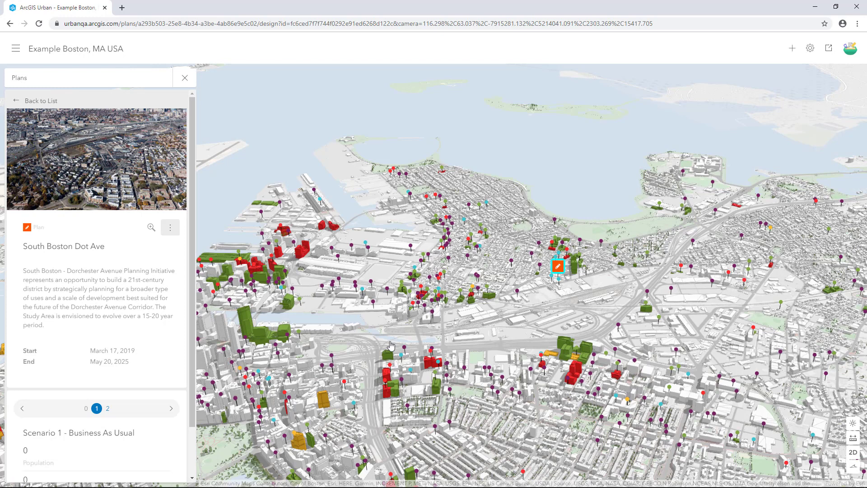
- Edit the South Boston Dot Ave plan in the designer and choose Publish... from the scenario dropdown
left_click(170, 227)
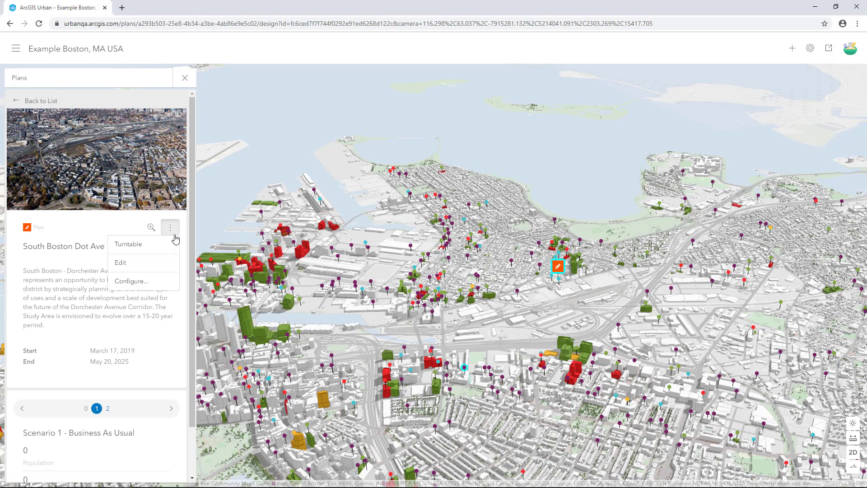
left_click(125, 270)
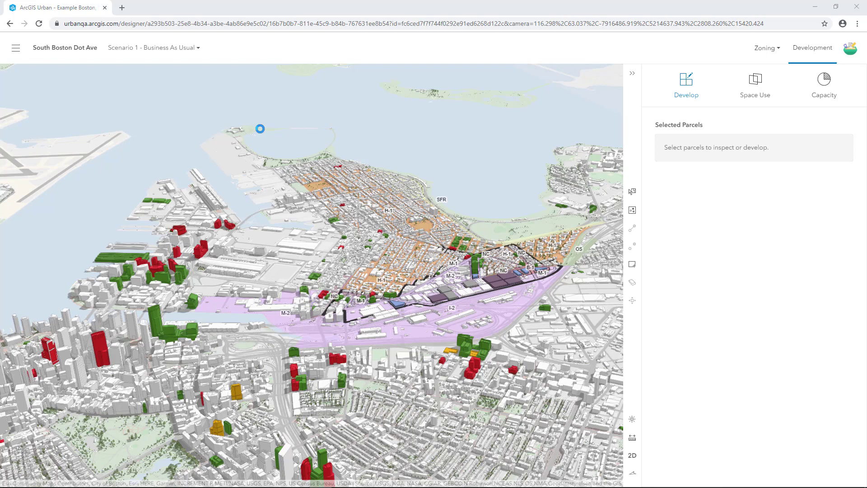
left_click(194, 49)
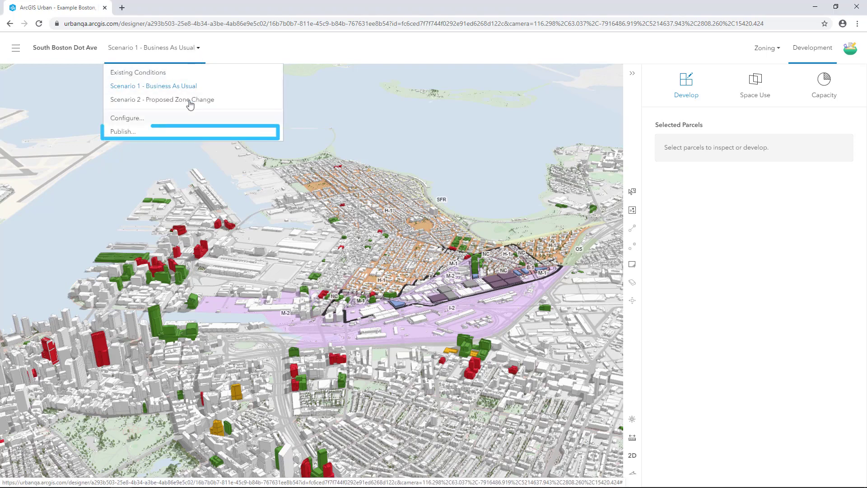
left_click(186, 132)
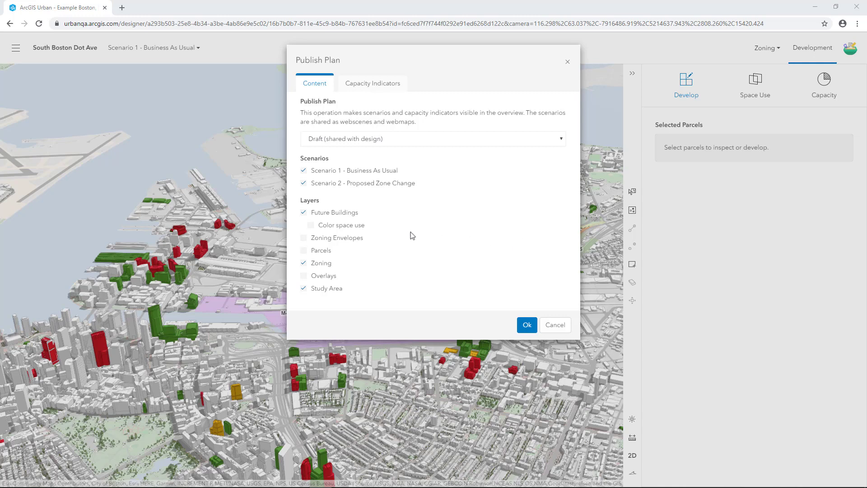
- Tick Color space use, Zoning Envelopes, Parcels and Overlays for publishing
left_click(311, 225)
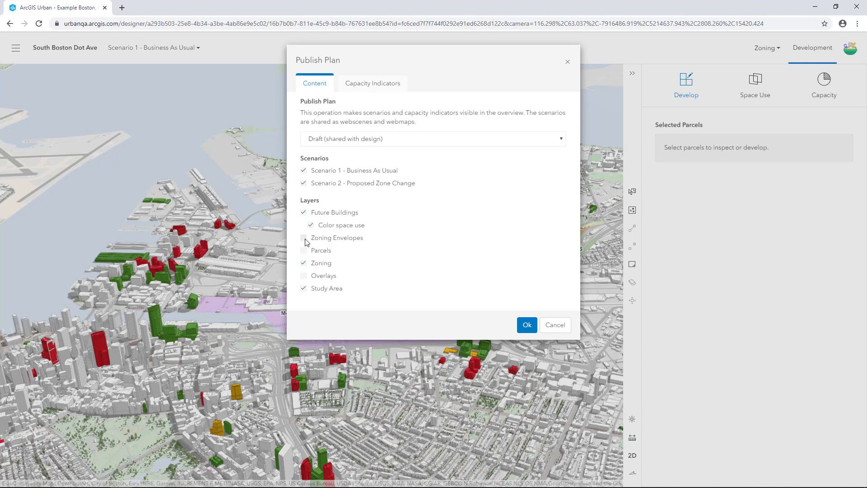
left_click(304, 238)
left_click(303, 252)
left_click(304, 276)
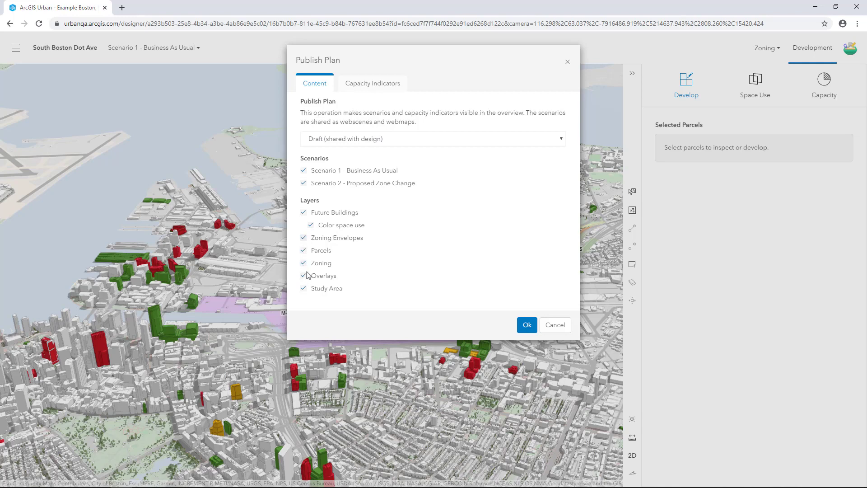
- Page the capacity indicators from Population through Households to Jobs (1,726 vs 9,349)
left_click(384, 87)
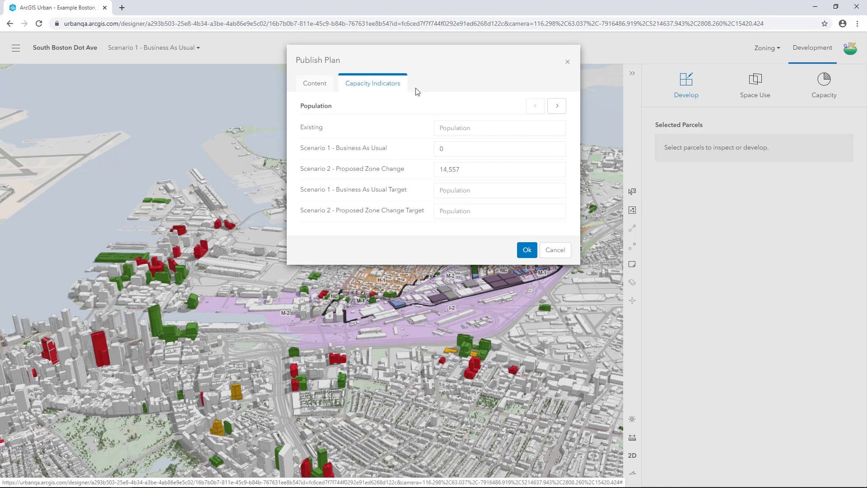
left_click(557, 107)
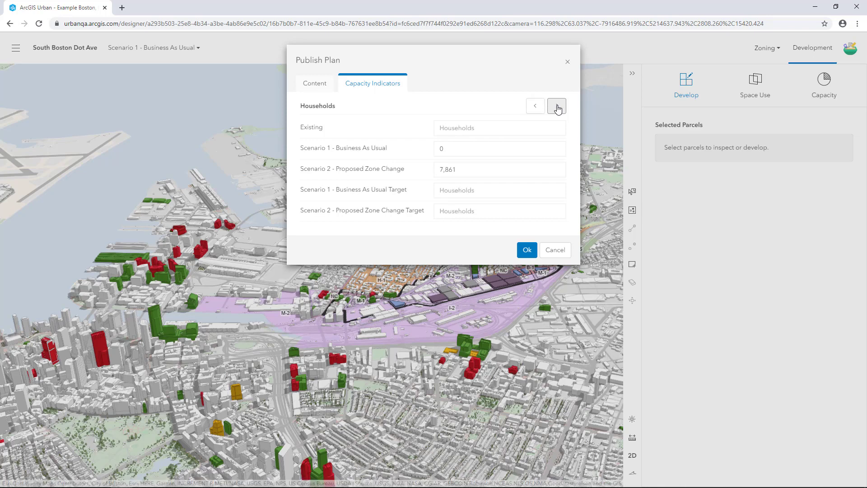
left_click(557, 107)
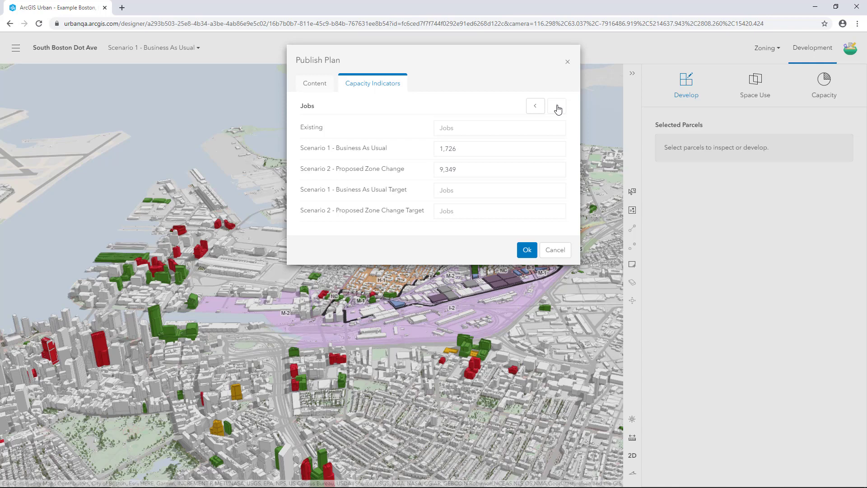
- Keep 'Draft (shared with design)' sharing and publish with all scenarios and layers
left_click(313, 91)
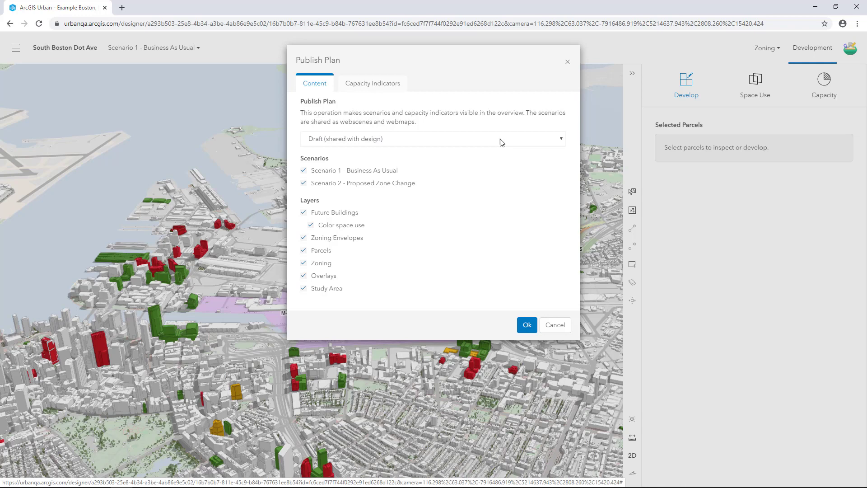
left_click(500, 142)
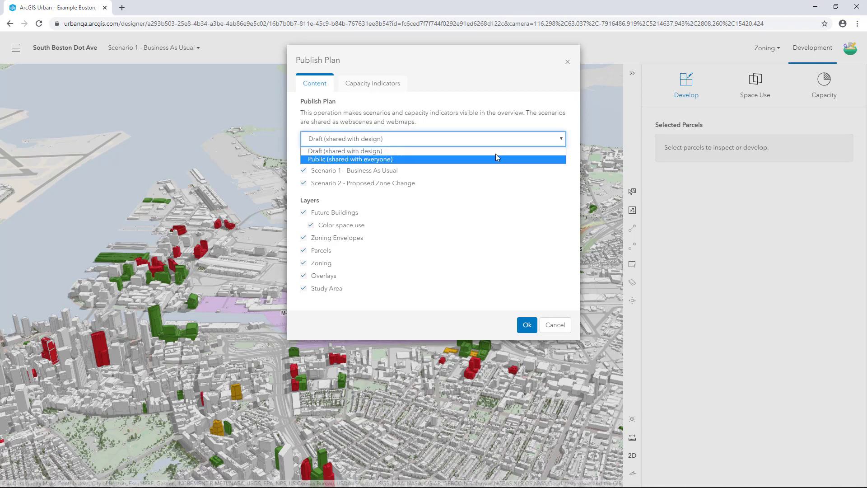
left_click(490, 151)
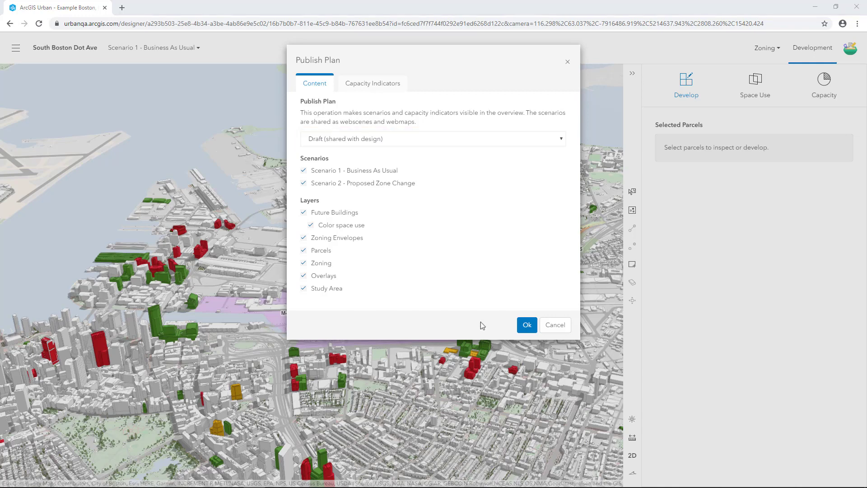
left_click(526, 326)
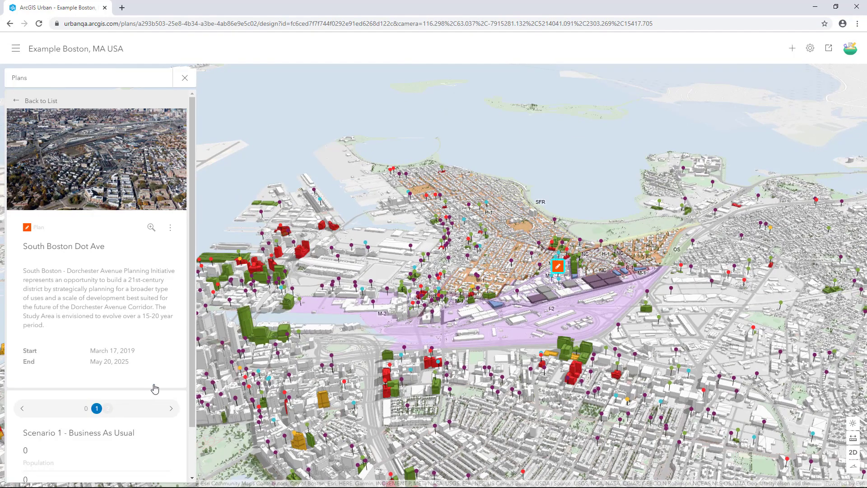
- Zoom, orbit and pan the city view onto the Scenario 2 Proposed Zone Change buildings
scroll(575, 287, "down", 5)
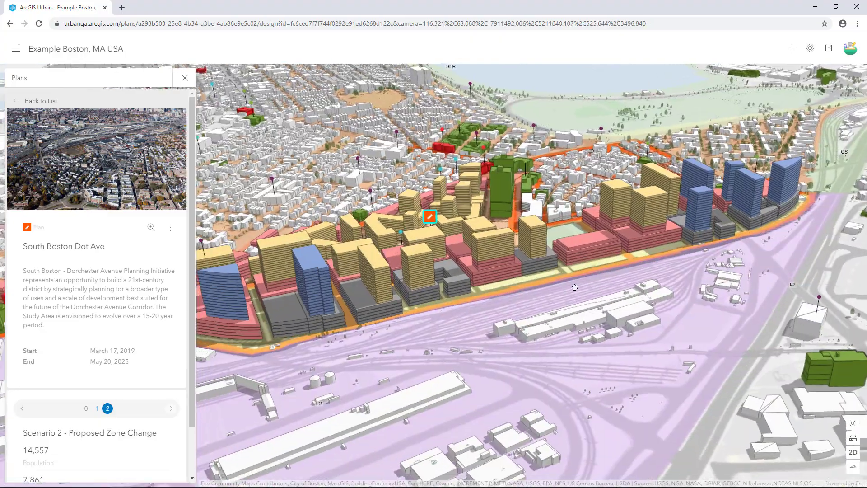
right_click_drag(575, 287, 720, 291)
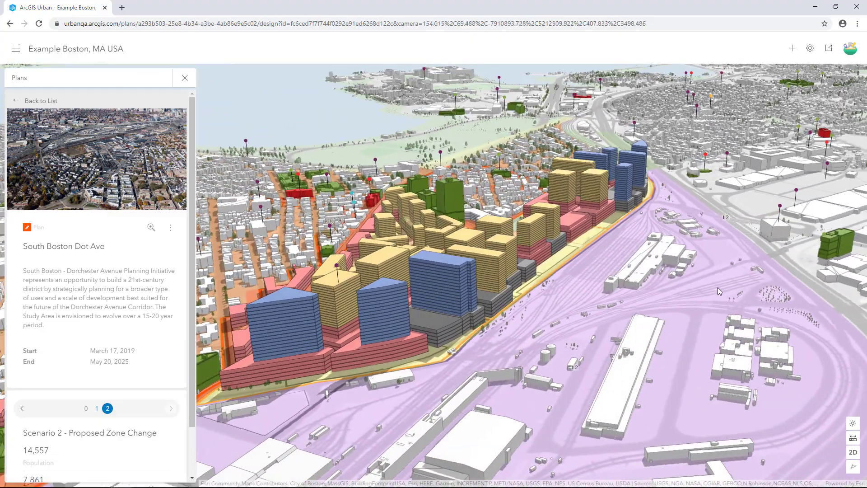
left_click_drag(589, 294, 716, 289)
- Open the plan's Configure settings and expand Scenario 2 under Scenarios to reach its web scene
left_click(170, 228)
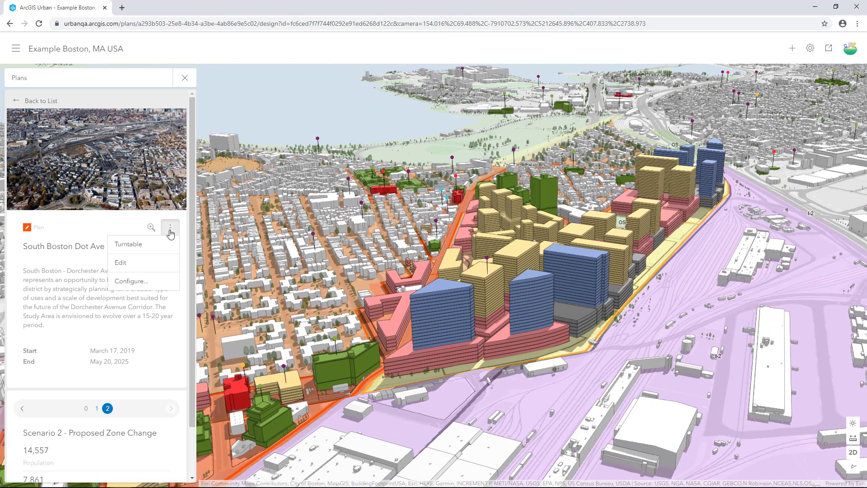
left_click(146, 284)
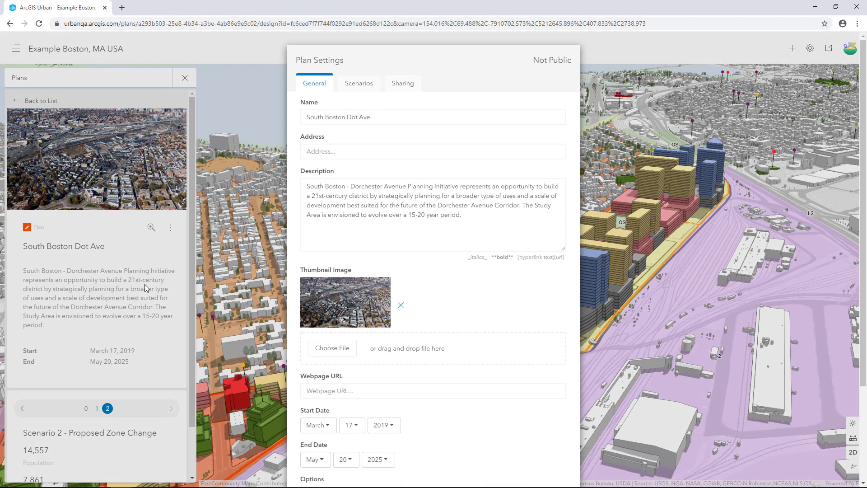
left_click(355, 88)
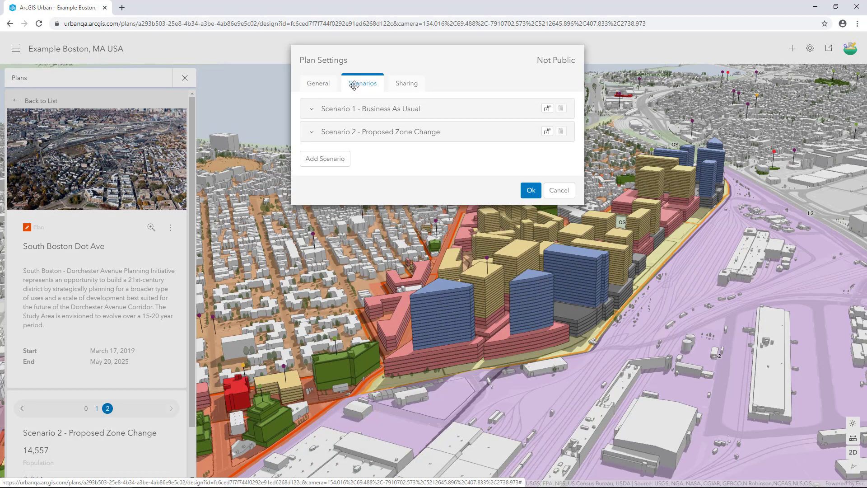
left_click(357, 136)
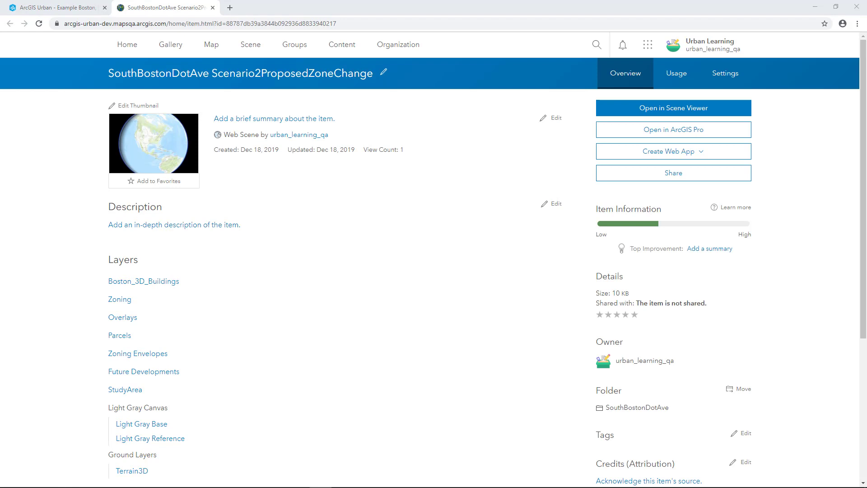
- Retitle the web scene 'South Boston Dot Ave - Scenario 2 Proposed Zone Change' and save
left_click(384, 72)
left_click(138, 72)
left_click(174, 72)
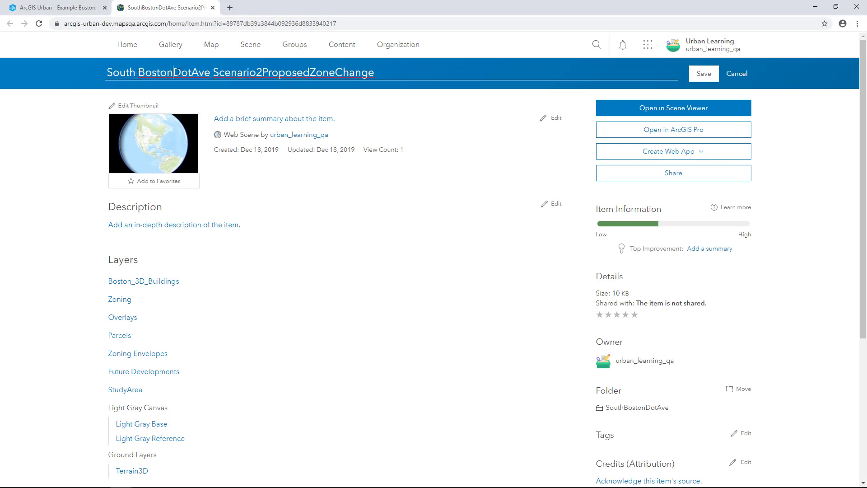
left_click(193, 73)
left_click(216, 72)
type("-")
left_click(270, 72)
left_click(276, 72)
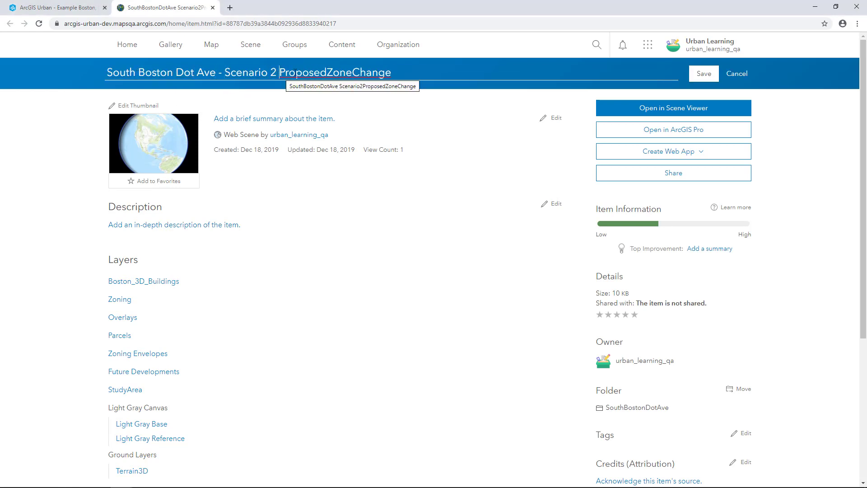
left_click(327, 73)
left_click(361, 72)
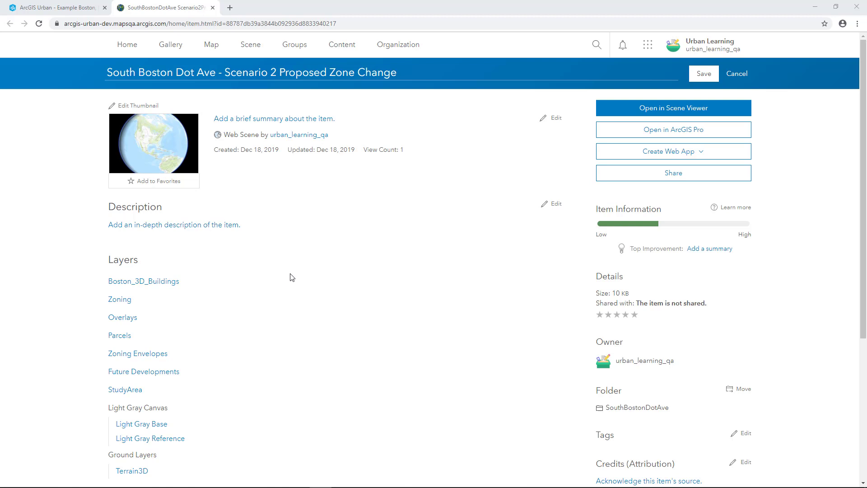
left_click(710, 72)
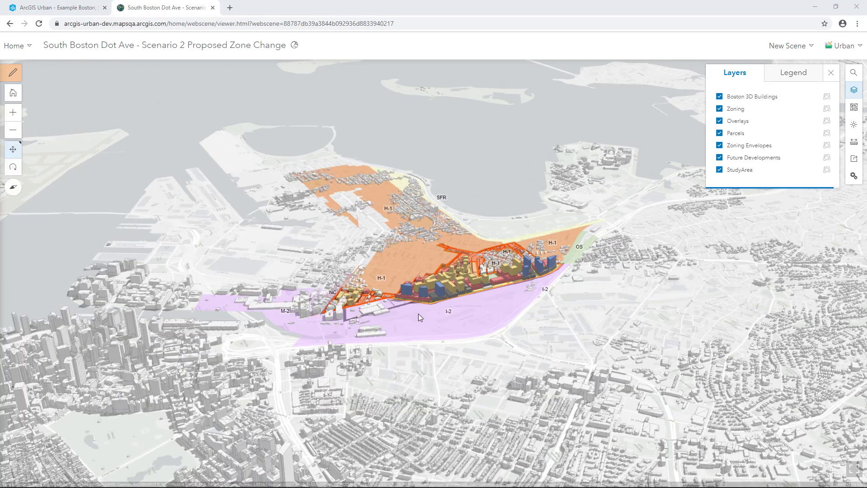
- Zoom in on the proposed corridor towers and back out to the district
scroll(418, 314, "up", 10)
scroll(374, 332, "down", 6)
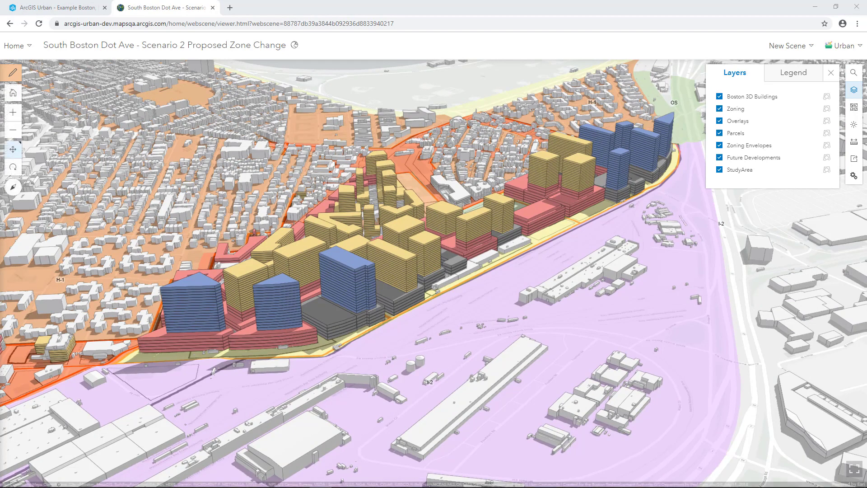
- Leave the scene for the My Content list from the Home navigation
left_click(32, 51)
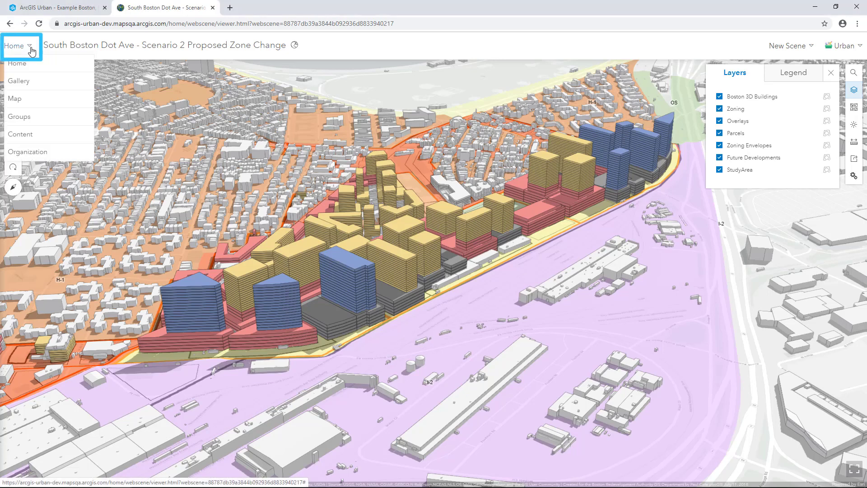
left_click(29, 140)
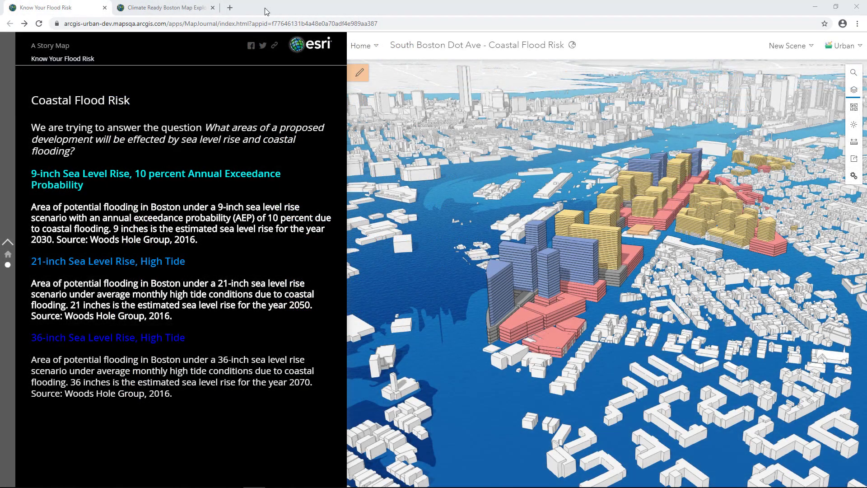
- Show the Climate Ready Boston Map Explorer with its daytime land surface temperature heat island map
left_click(180, 10)
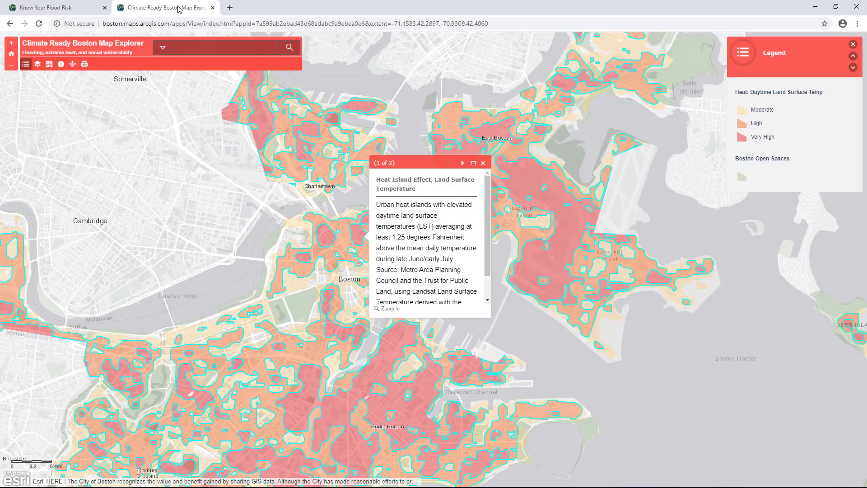